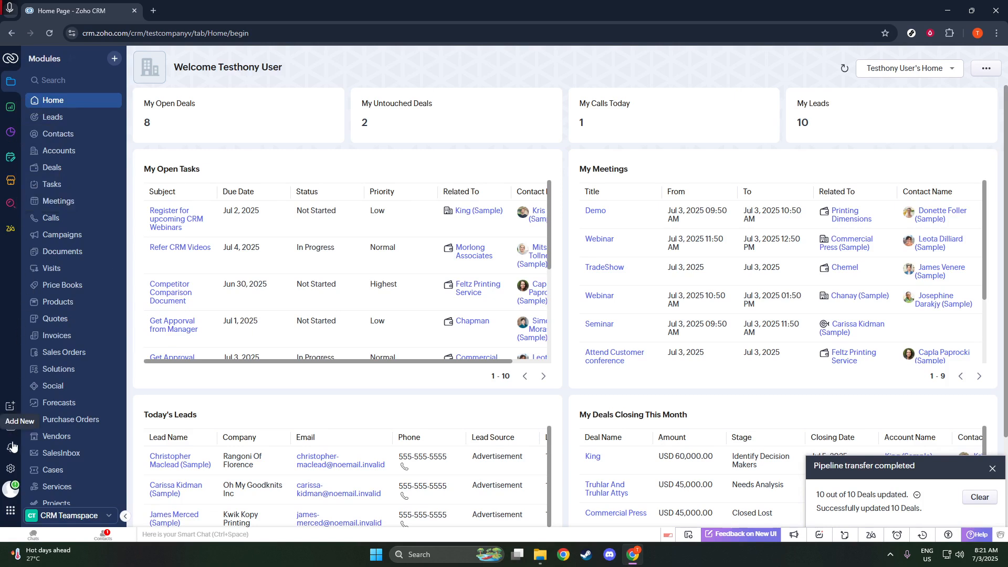
Open the Pipelines setup page and start a new pipeline named "Main Sales Funnel"
{"action": "left_click", "coordinate": [10, 466]}
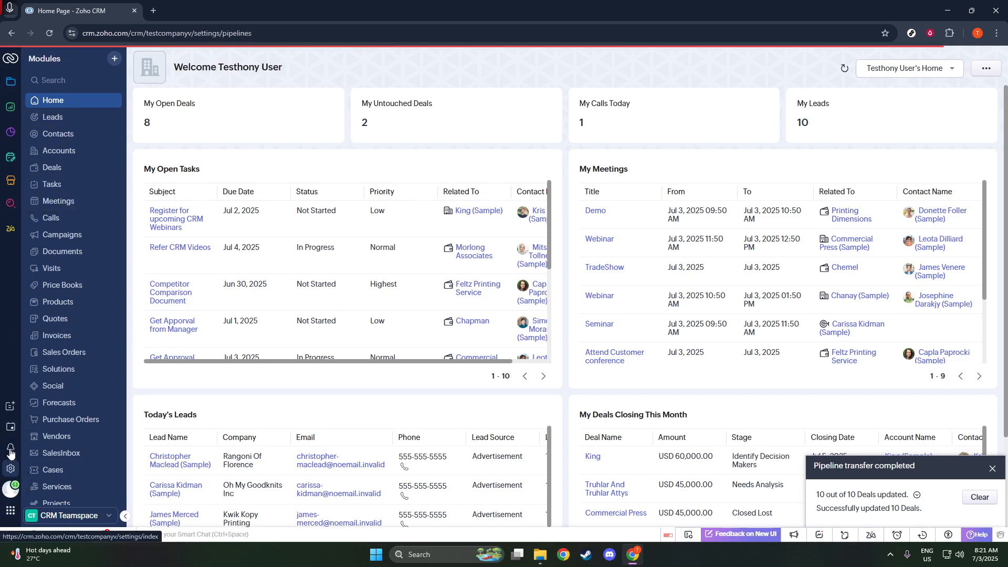
{"action": "scroll", "coordinate": [56, 316], "scroll_direction": "down", "scroll_amount": 6}
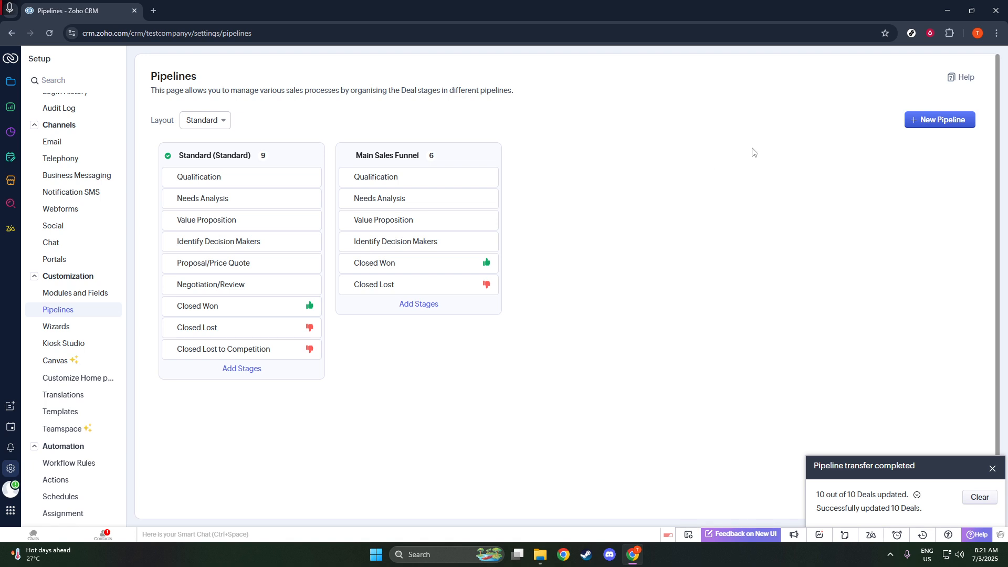
{"action": "left_click", "coordinate": [935, 121]}
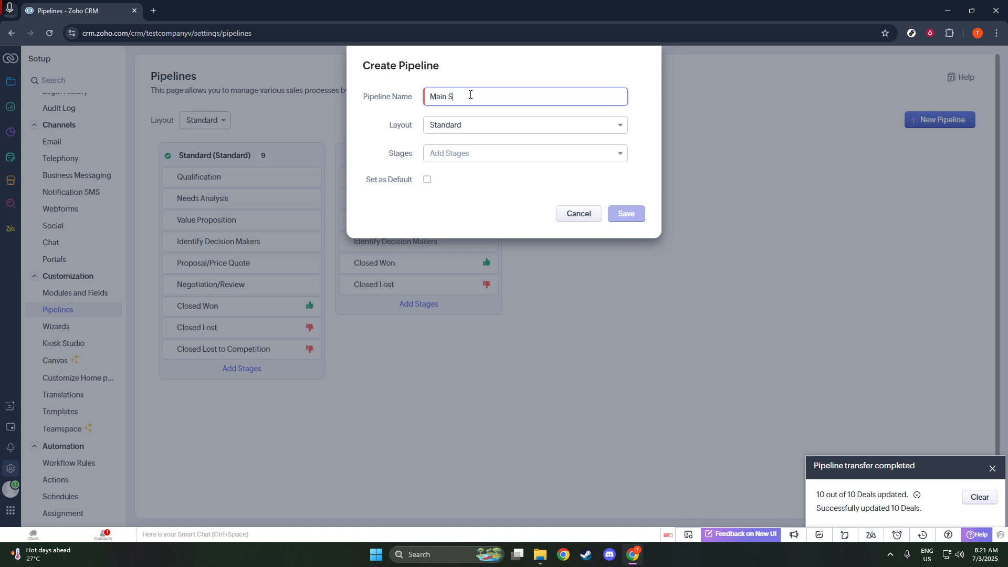
{"action": "type", "text": "Main Sales Funnel"}
Add the Closed Won and Closed Lost stages to the new pipeline
{"action": "left_click", "coordinate": [499, 153]}
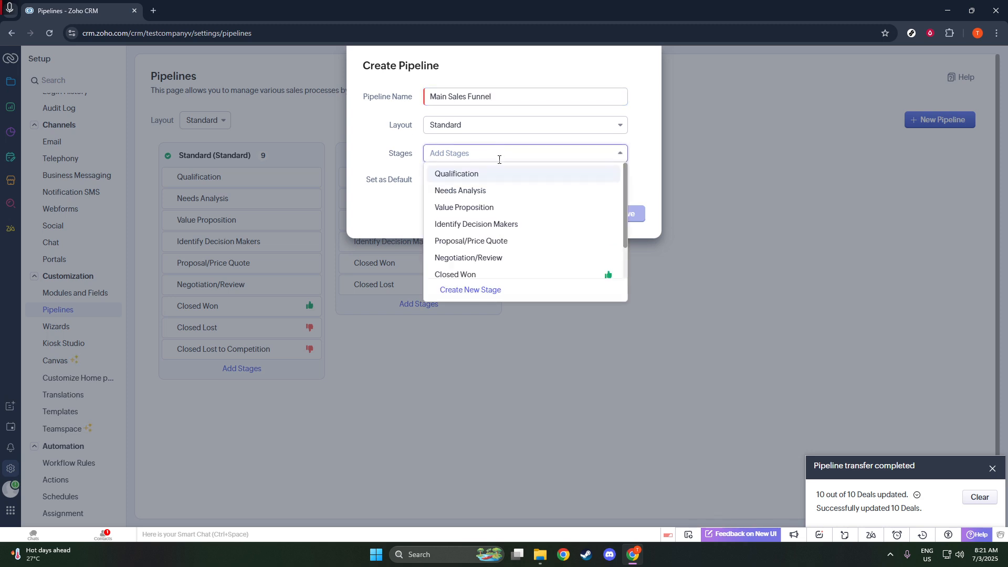
{"action": "scroll", "coordinate": [490, 190], "scroll_direction": "down", "scroll_amount": 1}
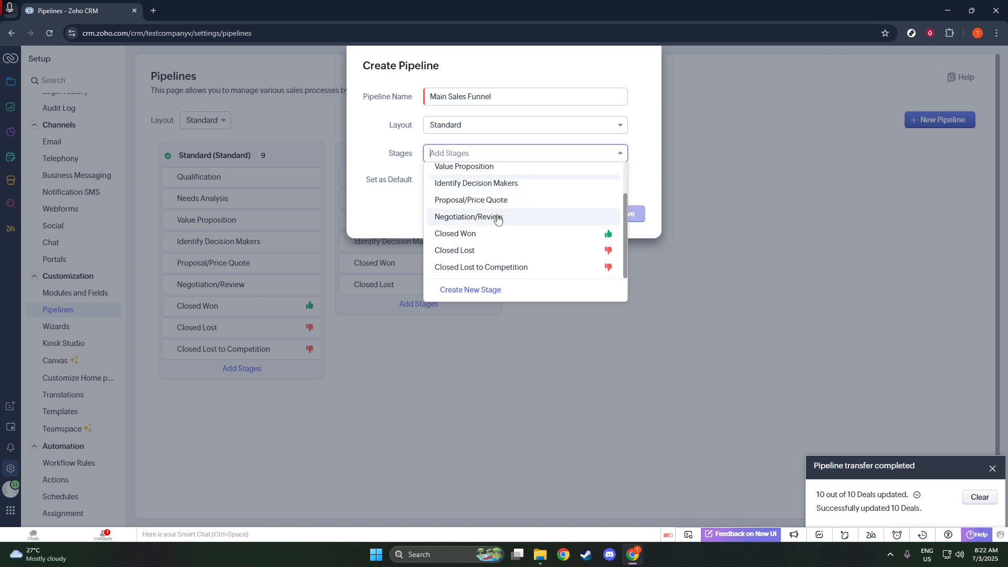
{"action": "scroll", "coordinate": [504, 205], "scroll_direction": "up", "scroll_amount": 1}
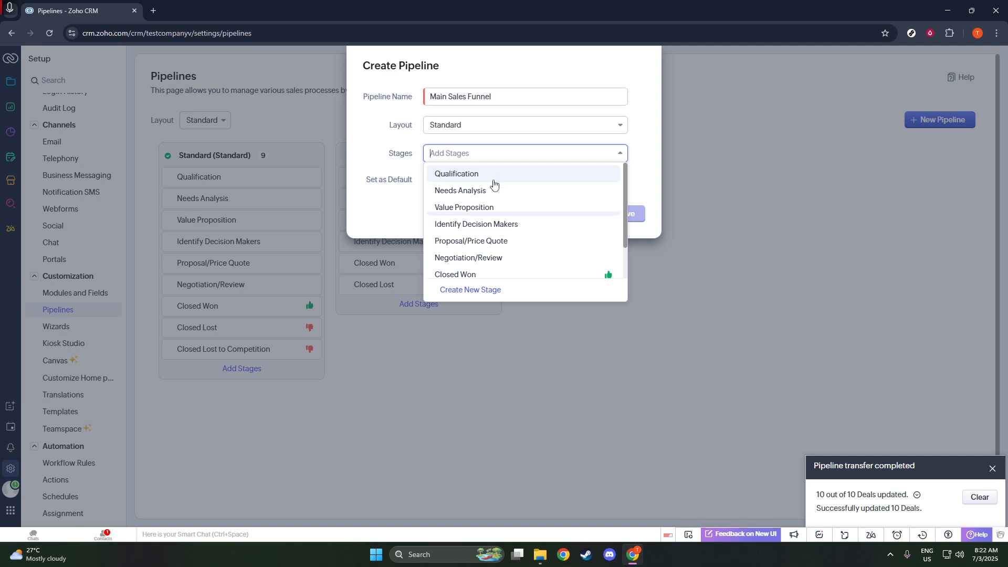
{"action": "scroll", "coordinate": [493, 212], "scroll_direction": "down", "scroll_amount": 2}
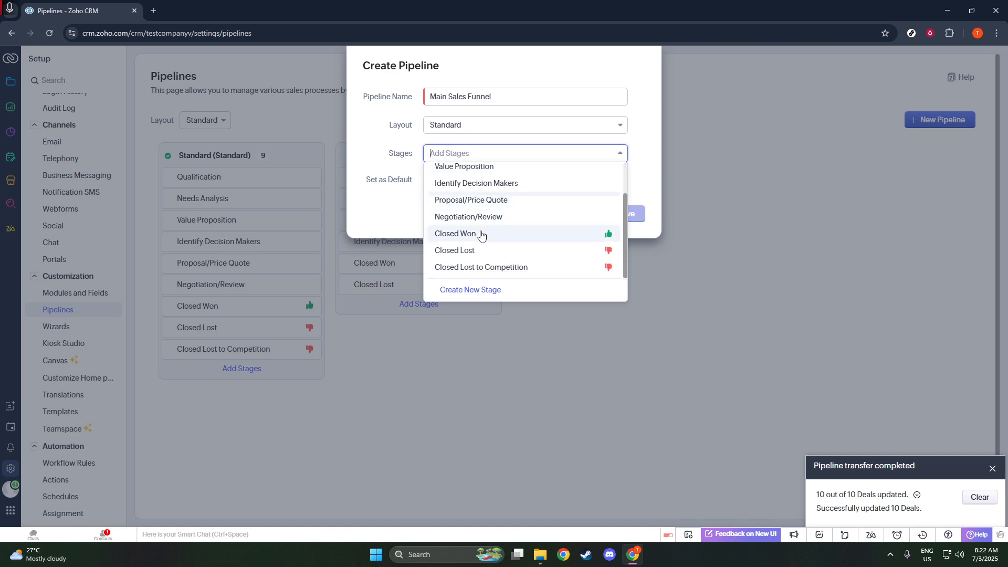
{"action": "left_click", "coordinate": [479, 233]}
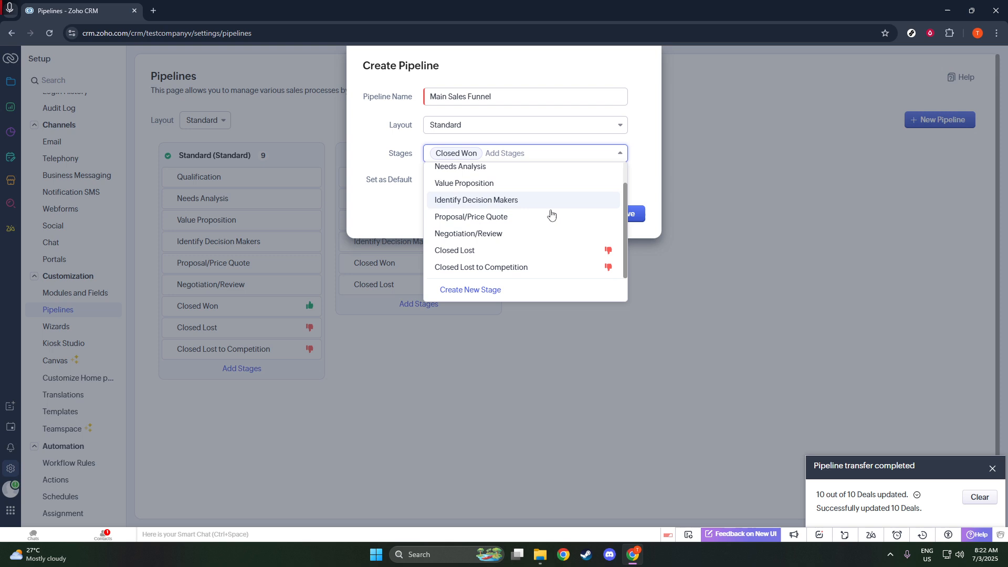
{"action": "left_click", "coordinate": [503, 252]}
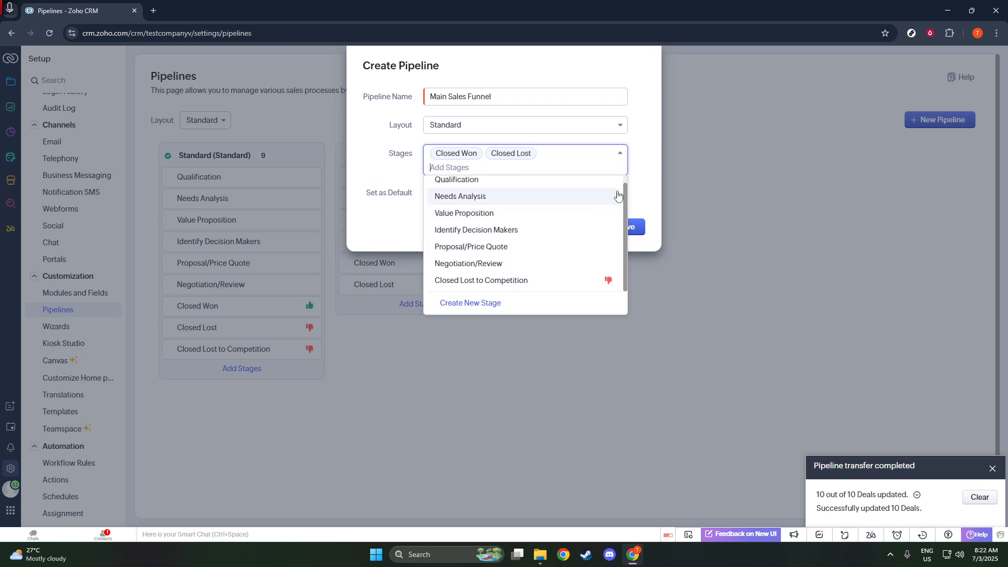
{"action": "left_click", "coordinate": [655, 181]}
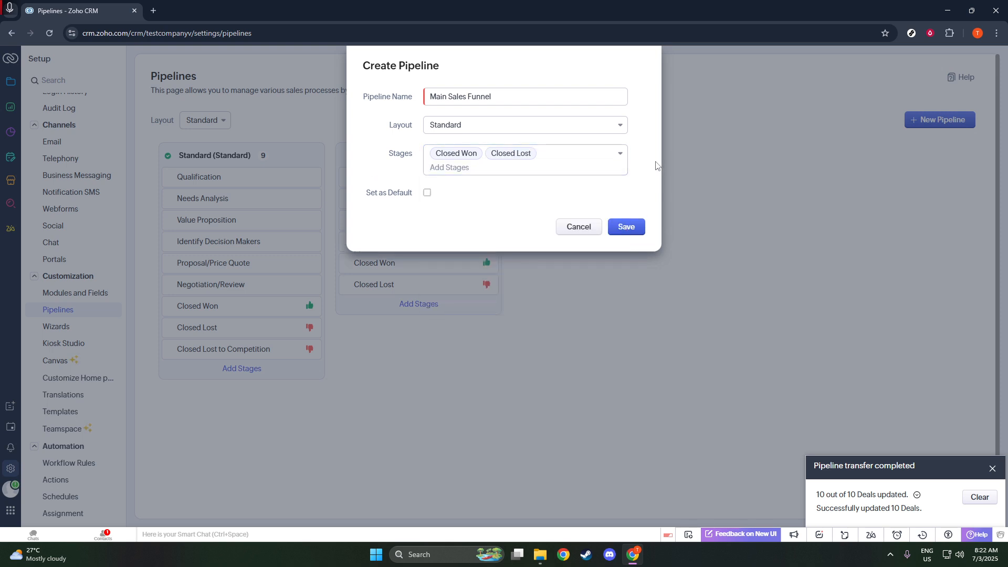
Change the new pipeline's name to "Main Sales Funnel 2" and save it
{"action": "left_click", "coordinate": [632, 226]}
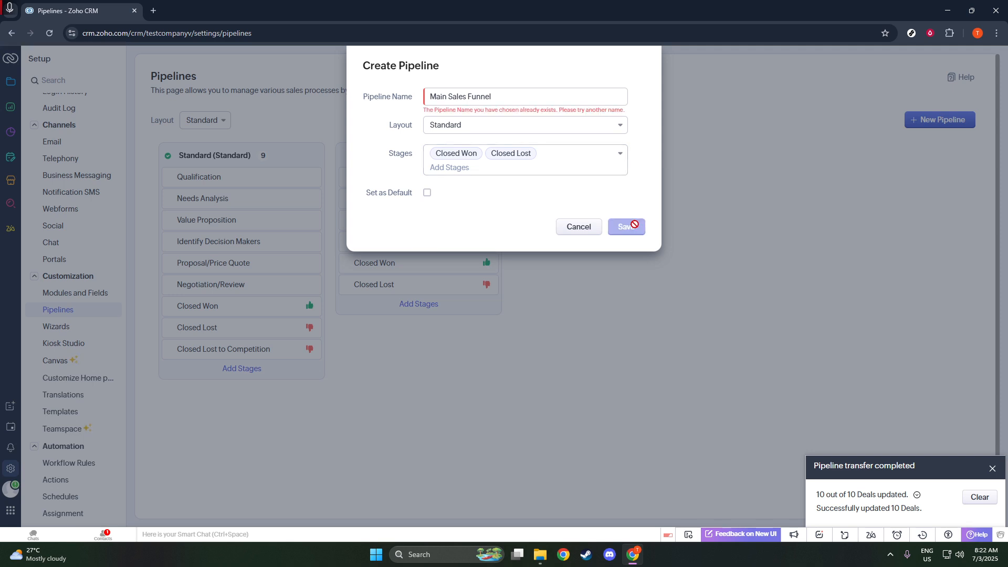
{"action": "left_click", "coordinate": [518, 97]}
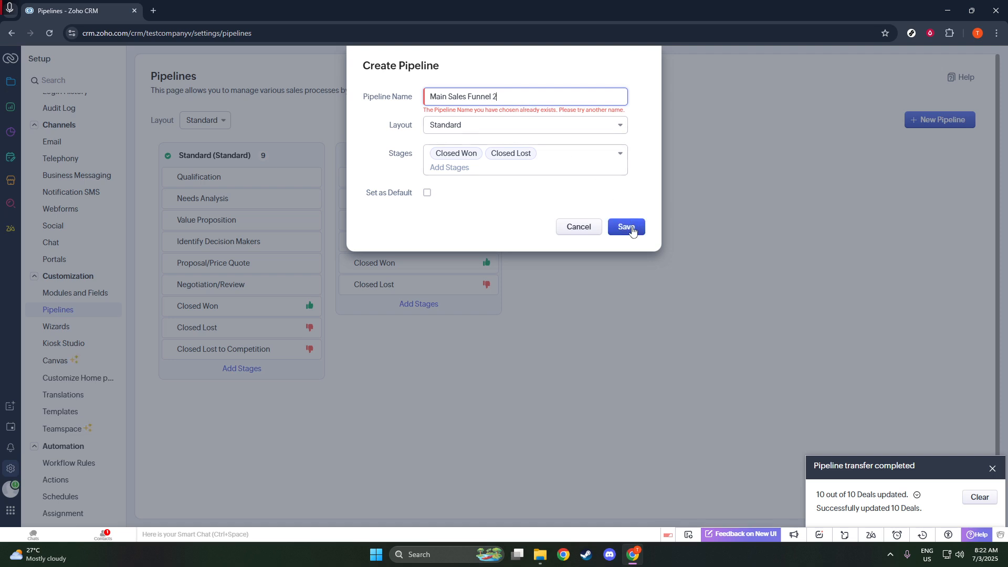
{"action": "left_click", "coordinate": [625, 226]}
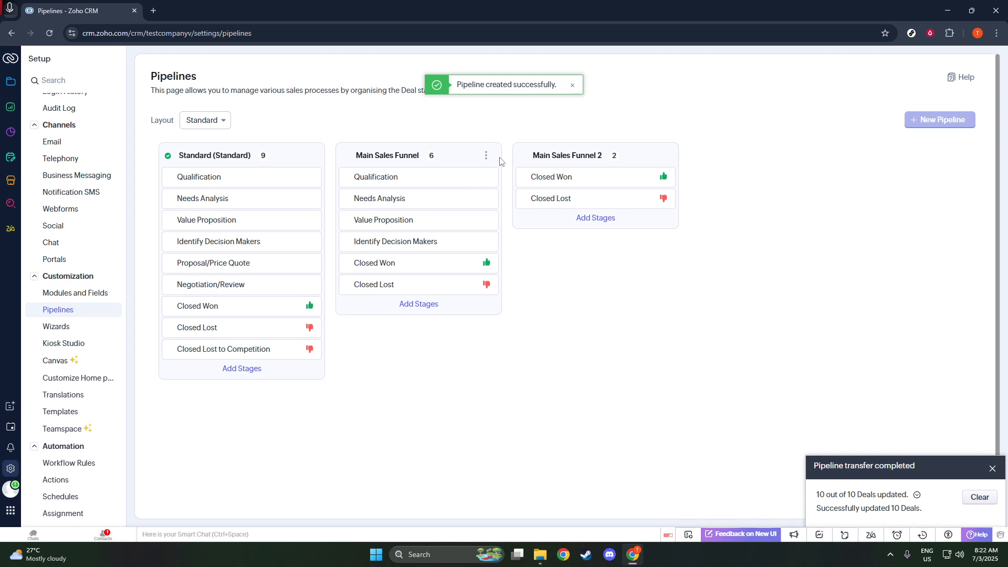
Delete the original Main Sales Funnel pipeline and confirm the deletion
{"action": "left_click", "coordinate": [486, 156]}
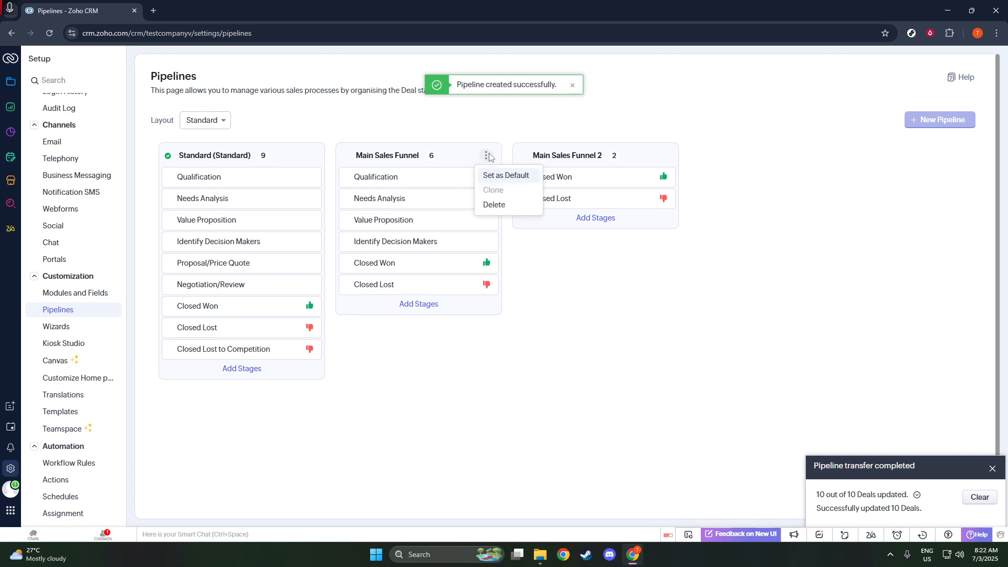
{"action": "left_click", "coordinate": [492, 202]}
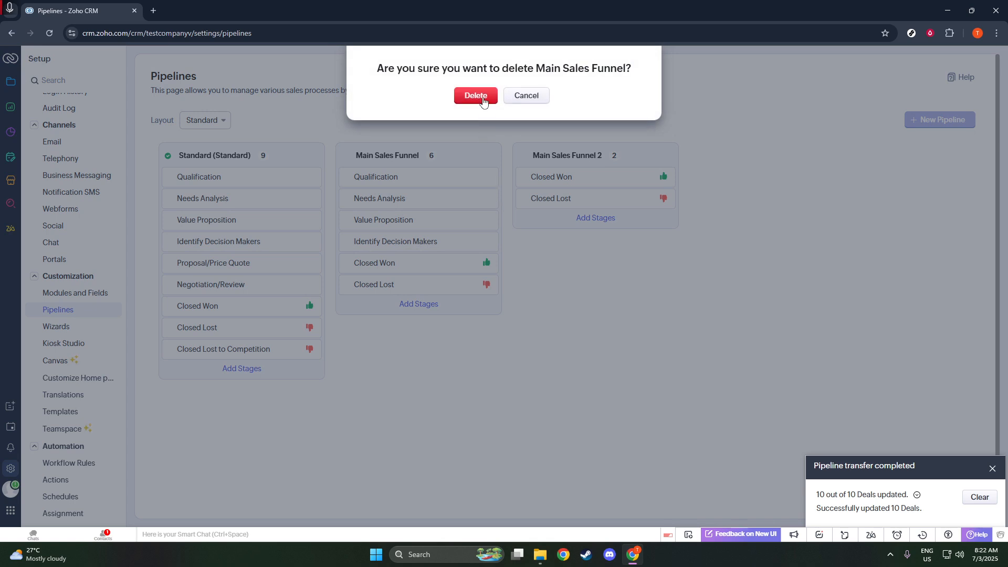
{"action": "left_click", "coordinate": [484, 97]}
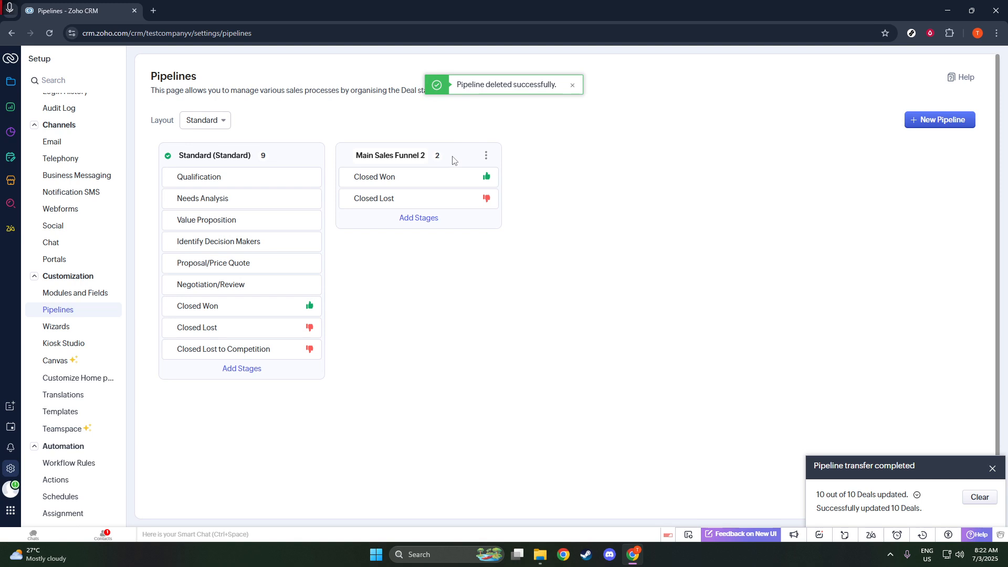
{"action": "left_click", "coordinate": [486, 155]}
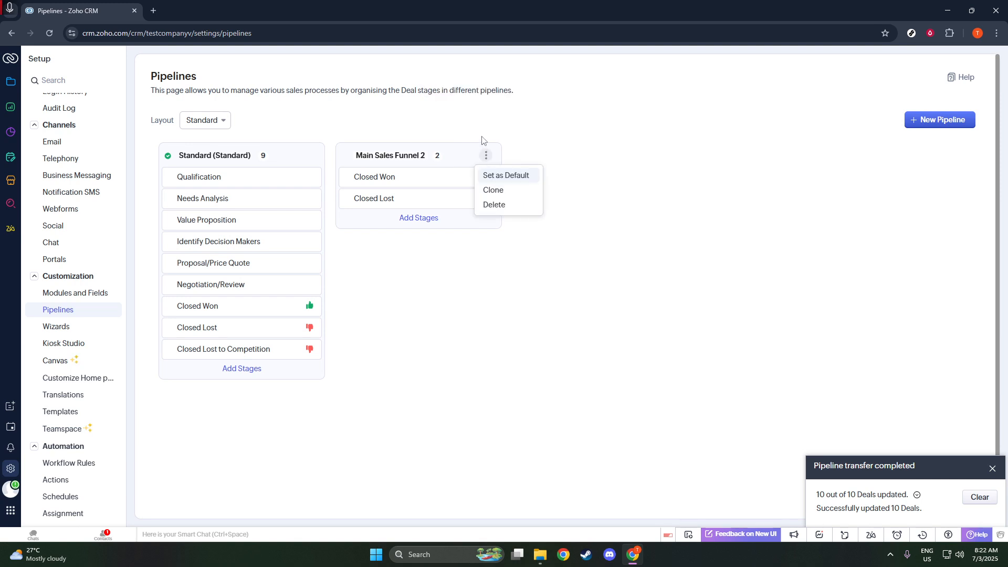
{"action": "left_click", "coordinate": [482, 138]}
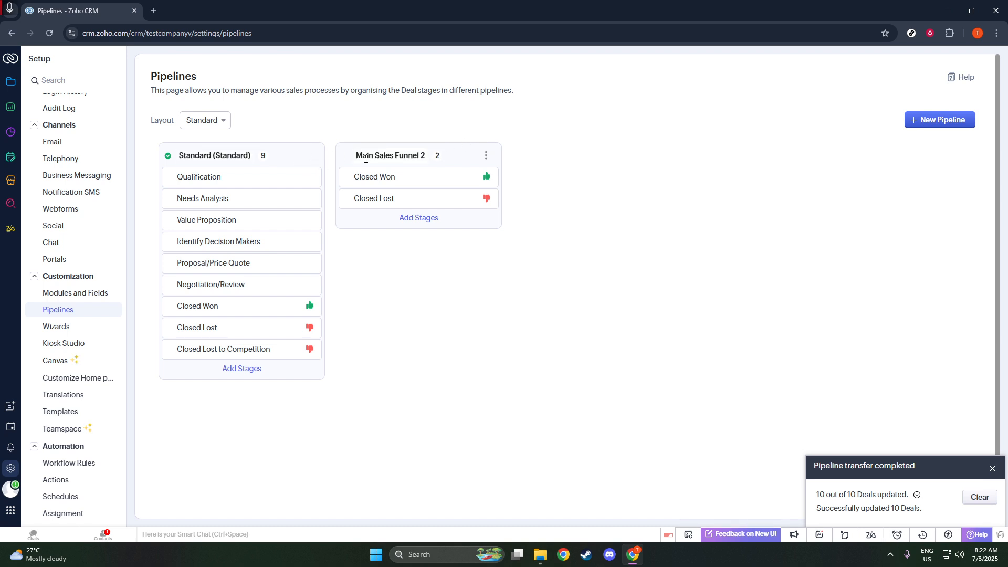
{"action": "left_click", "coordinate": [218, 125]}
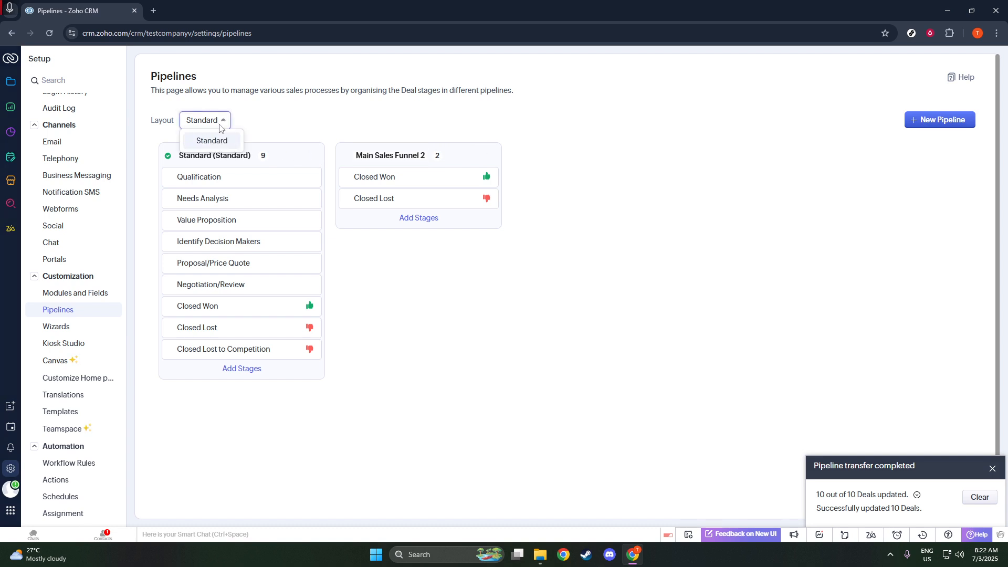
{"action": "left_click", "coordinate": [377, 121]}
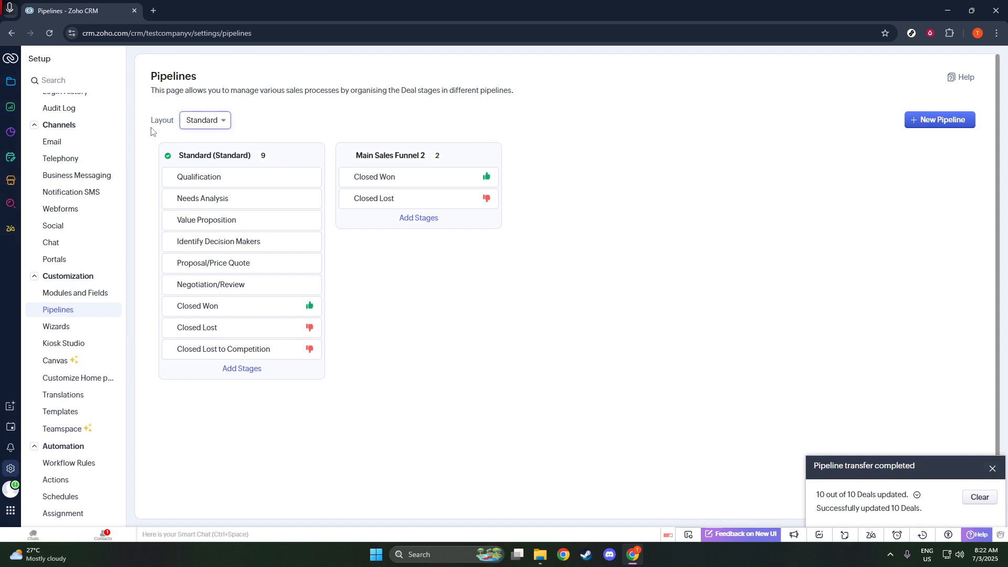
Open the Org Overview dashboard in Analytics and start adding a Funnel component
{"action": "left_click", "coordinate": [12, 133]}
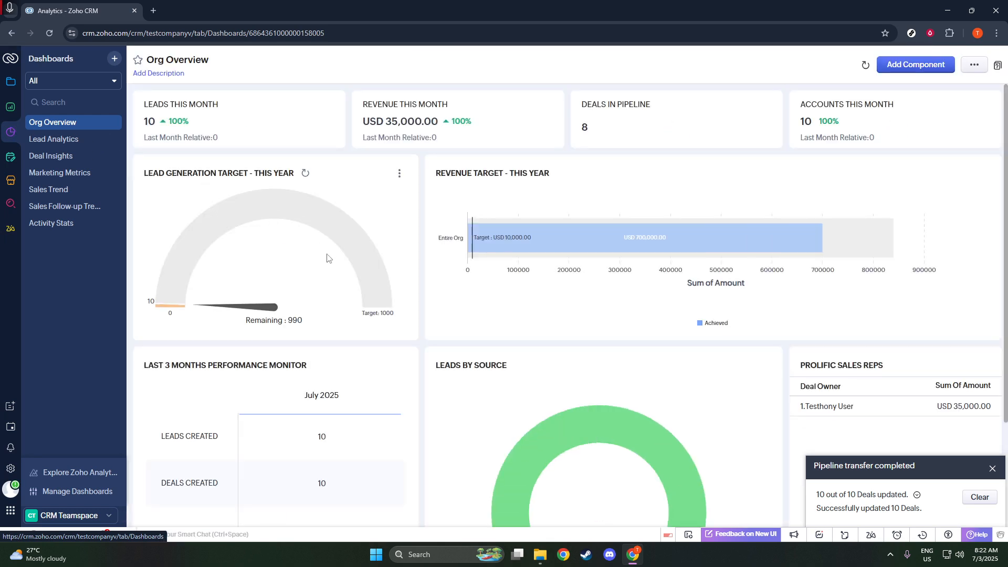
{"action": "mouse_move", "coordinate": [347, 253]}
{"action": "left_click", "coordinate": [888, 67]}
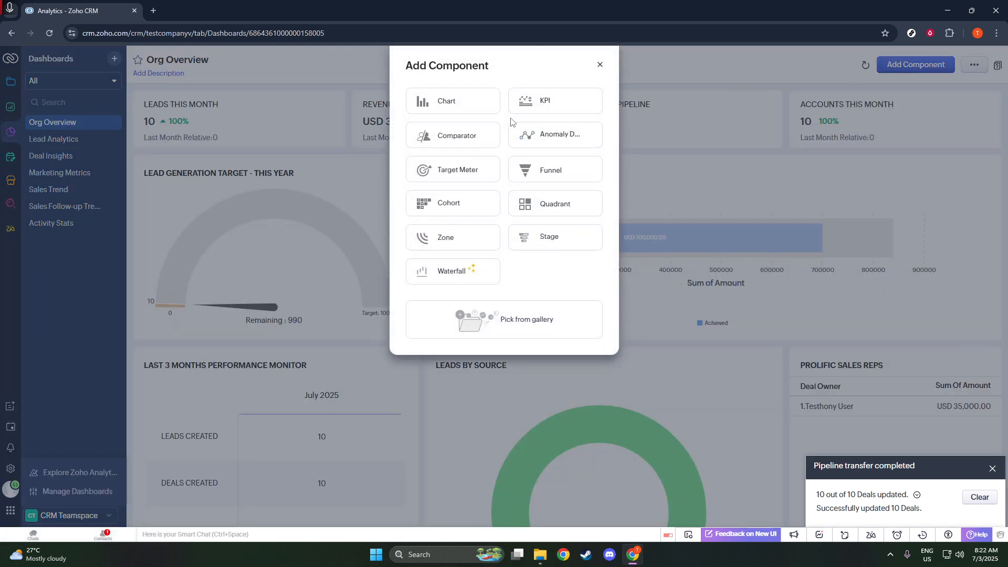
{"action": "left_click", "coordinate": [547, 172]}
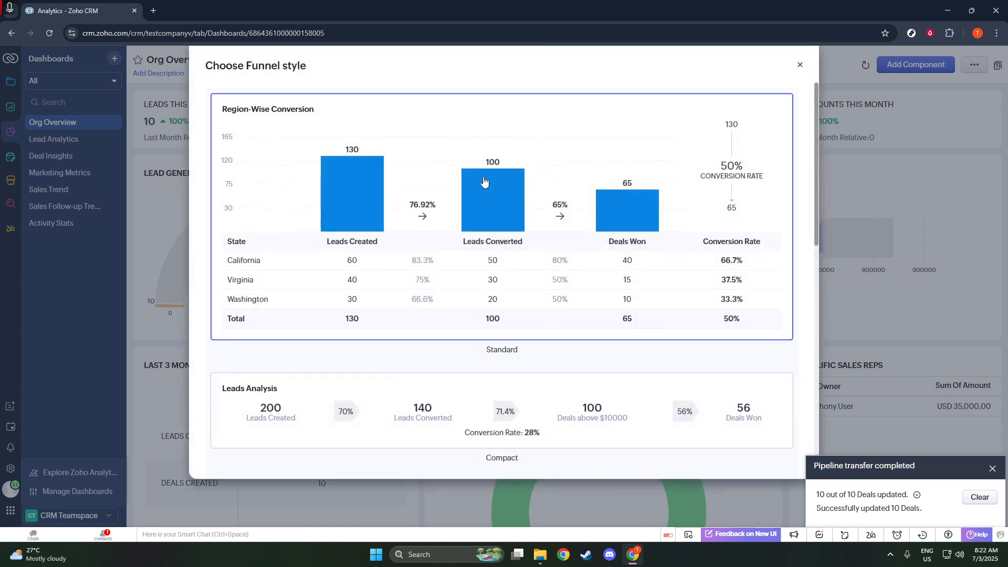
Choose the Classic funnel style and name the component "Sales Funnel"
{"action": "scroll", "coordinate": [469, 207], "scroll_direction": "down", "scroll_amount": 5}
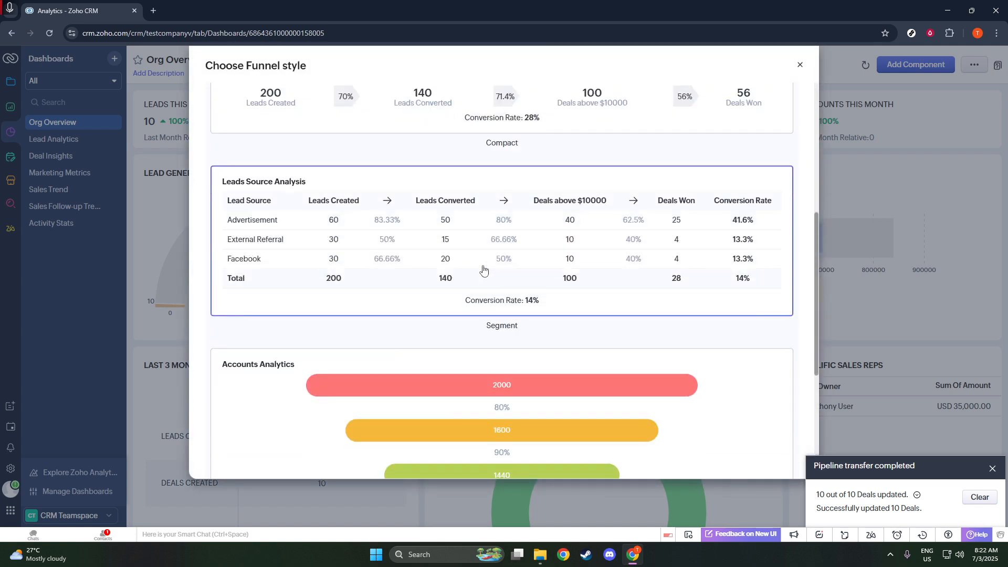
{"action": "scroll", "coordinate": [480, 265], "scroll_direction": "up", "scroll_amount": 4}
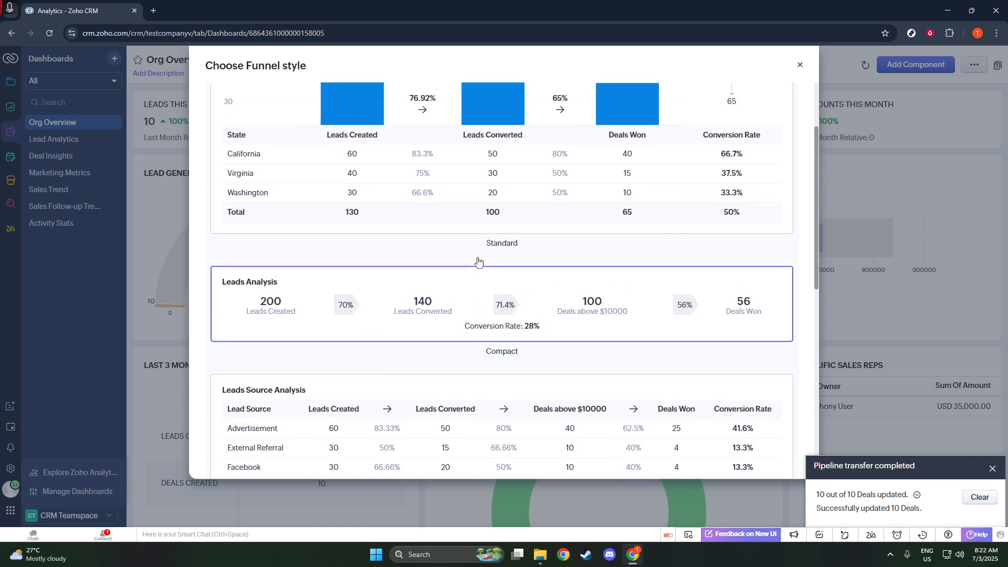
{"action": "scroll", "coordinate": [478, 261], "scroll_direction": "up", "scroll_amount": 2}
{"action": "scroll", "coordinate": [475, 257], "scroll_direction": "down", "scroll_amount": 6}
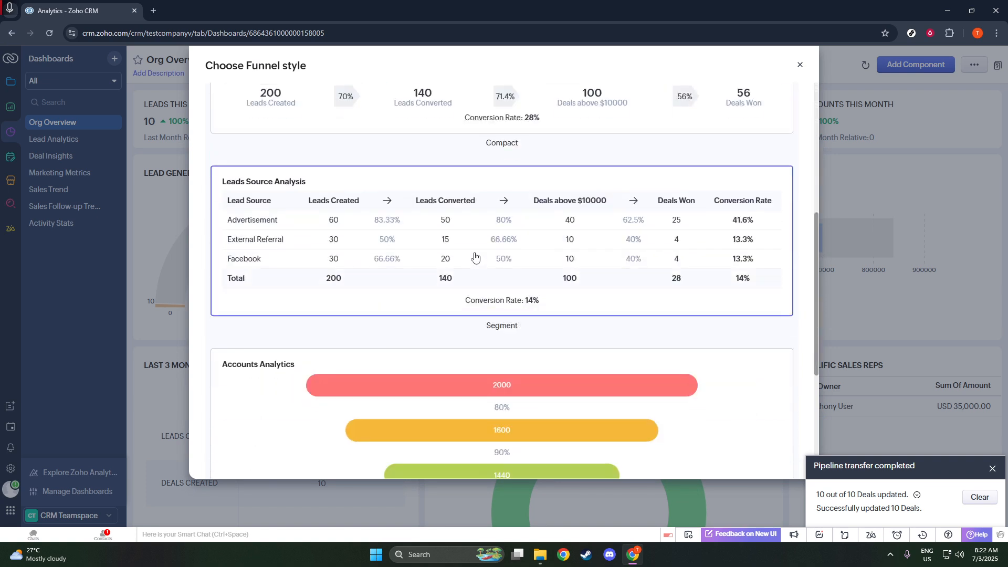
{"action": "scroll", "coordinate": [474, 256], "scroll_direction": "down", "scroll_amount": 4}
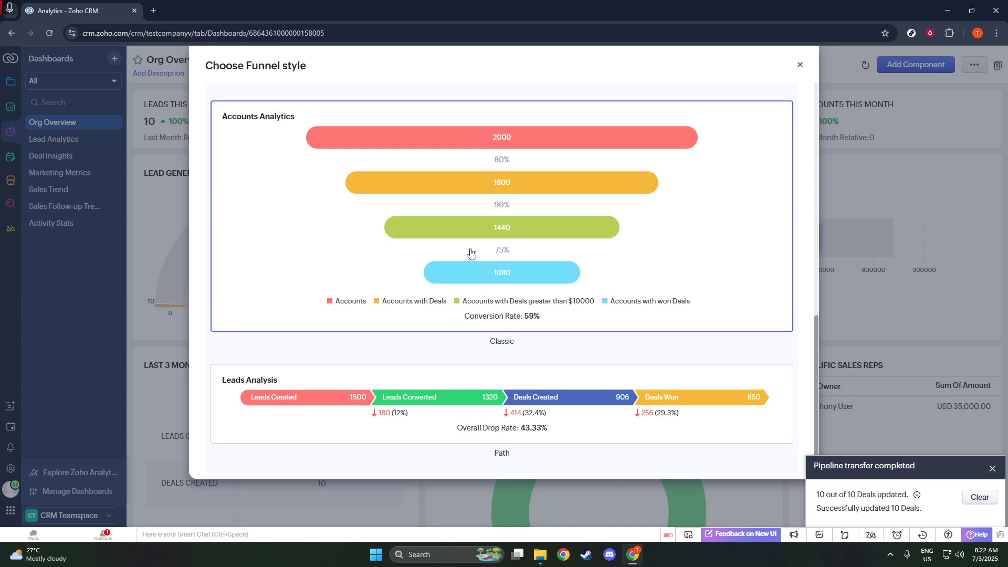
{"action": "left_click", "coordinate": [474, 249]}
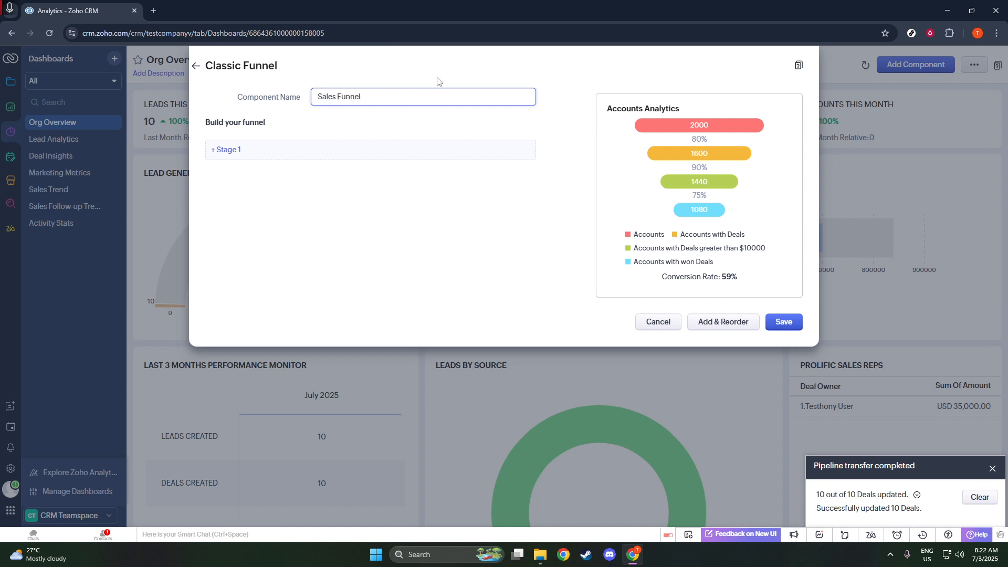
Add a first funnel stage named "Deal" based on the Deals module containing Cases
{"action": "left_click", "coordinate": [265, 152]}
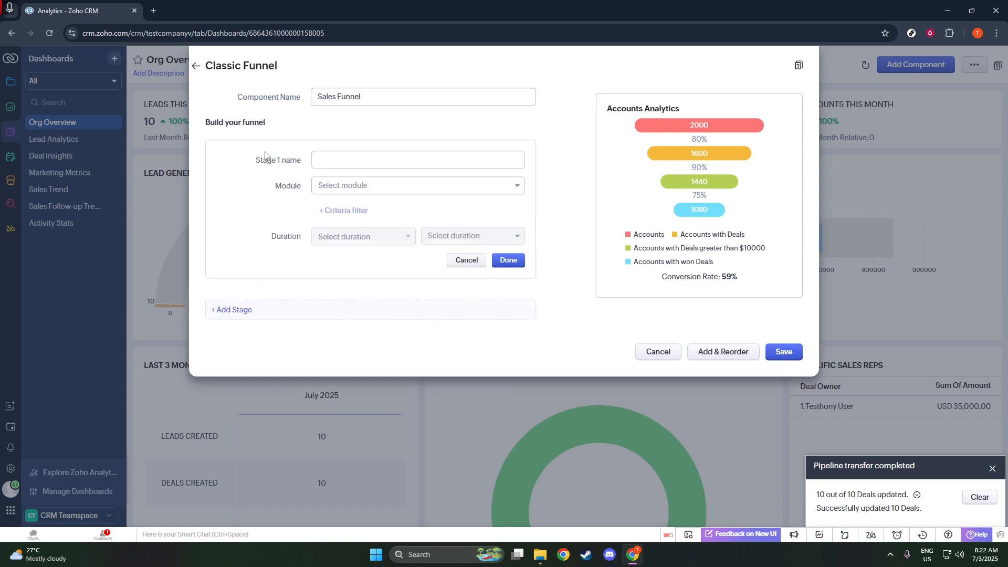
{"action": "left_click", "coordinate": [351, 163]}
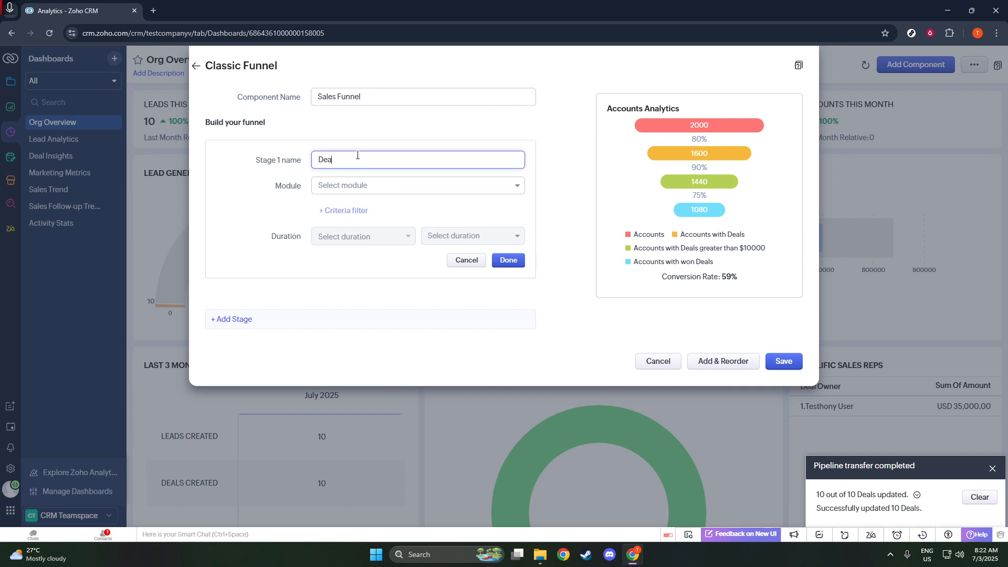
{"action": "left_click", "coordinate": [359, 188]}
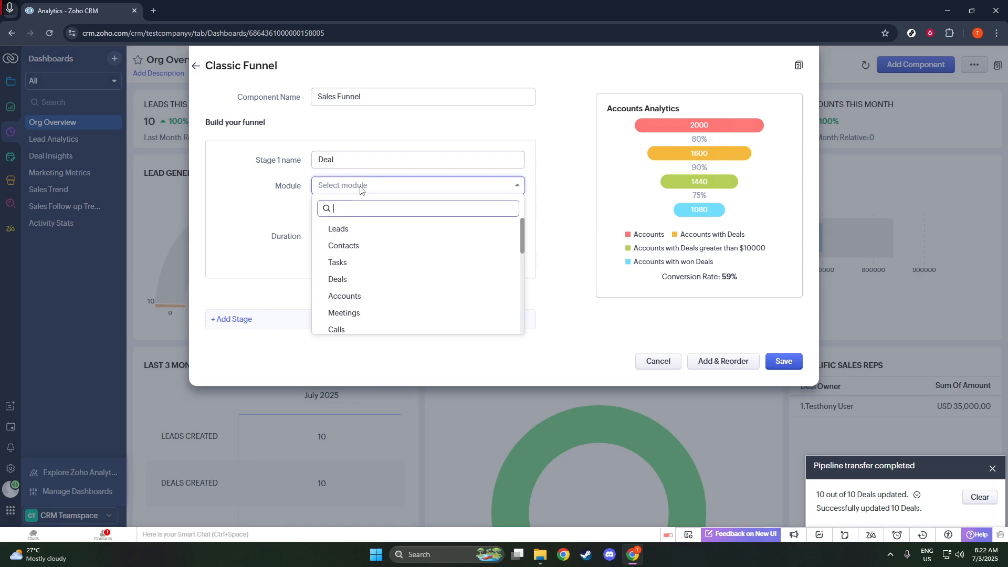
{"action": "left_click", "coordinate": [355, 279]}
{"action": "left_click", "coordinate": [426, 217]}
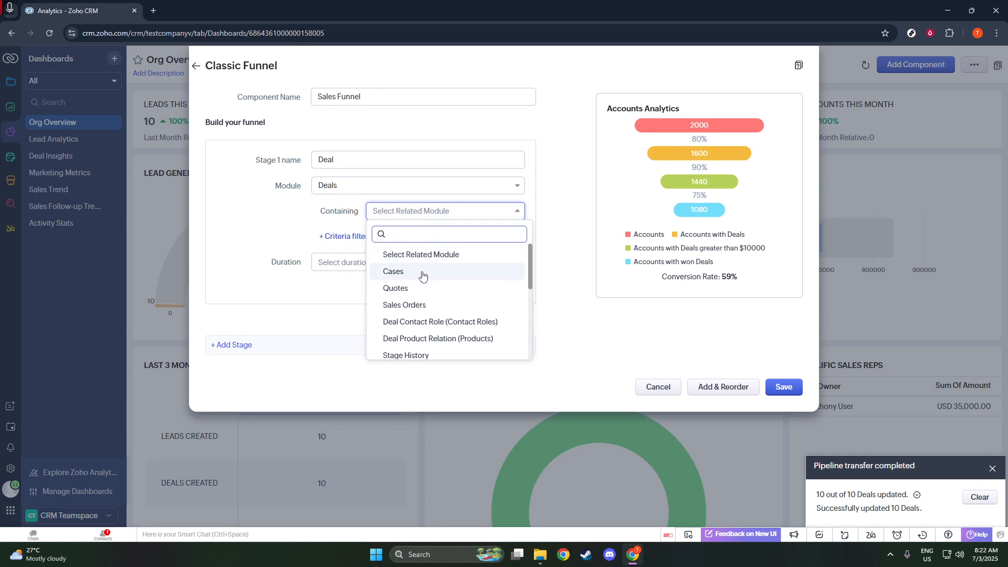
{"action": "left_click", "coordinate": [499, 239]}
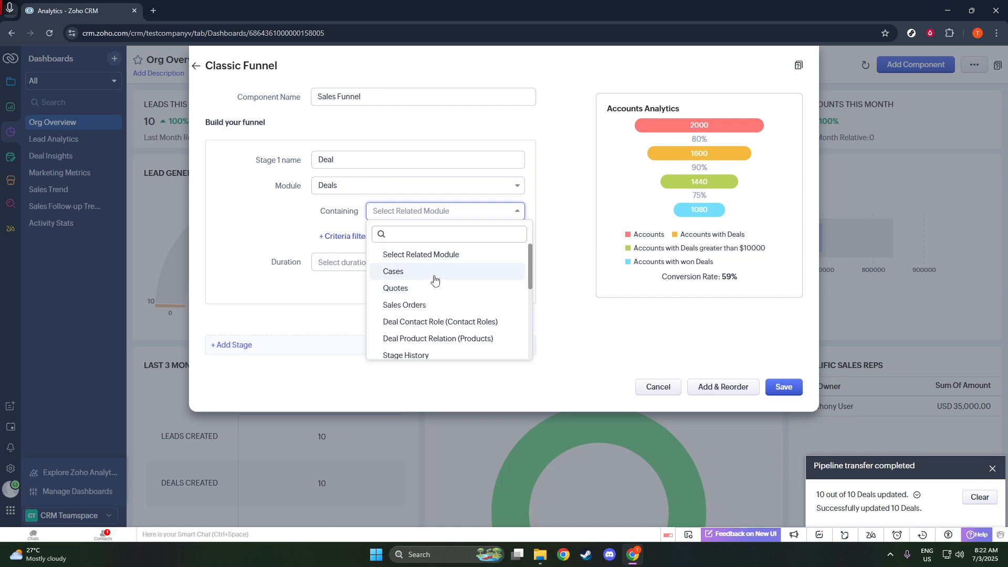
{"action": "left_click", "coordinate": [423, 277]}
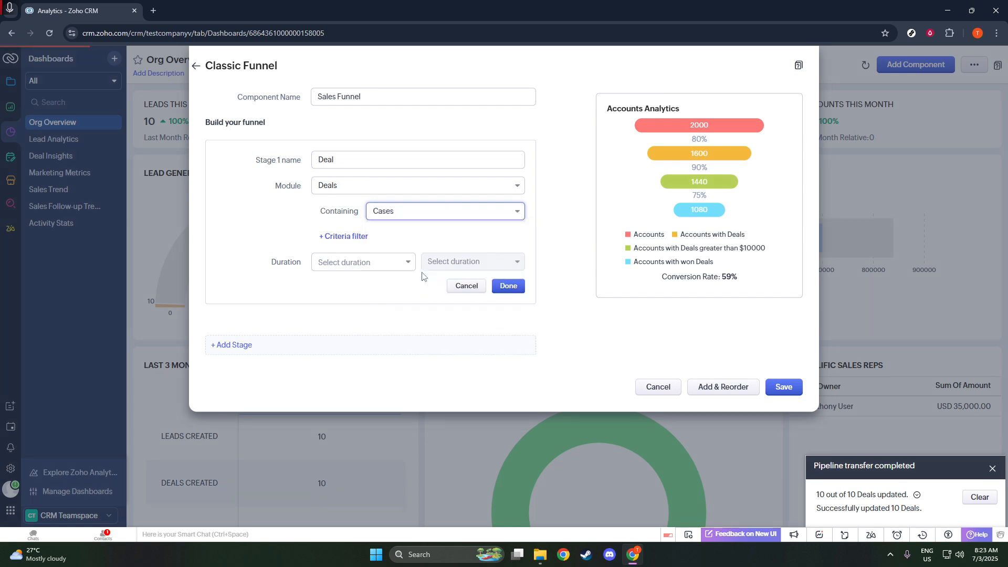
Set the first stage's duration to the Deals Closing Date within This Week and finish the stage
{"action": "left_click", "coordinate": [379, 265]}
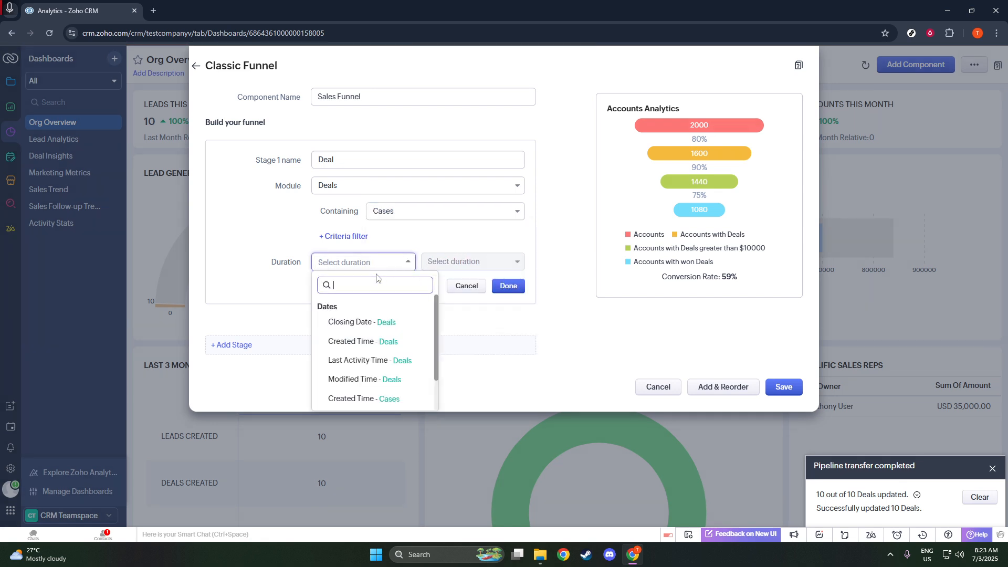
{"action": "left_click", "coordinate": [376, 322]}
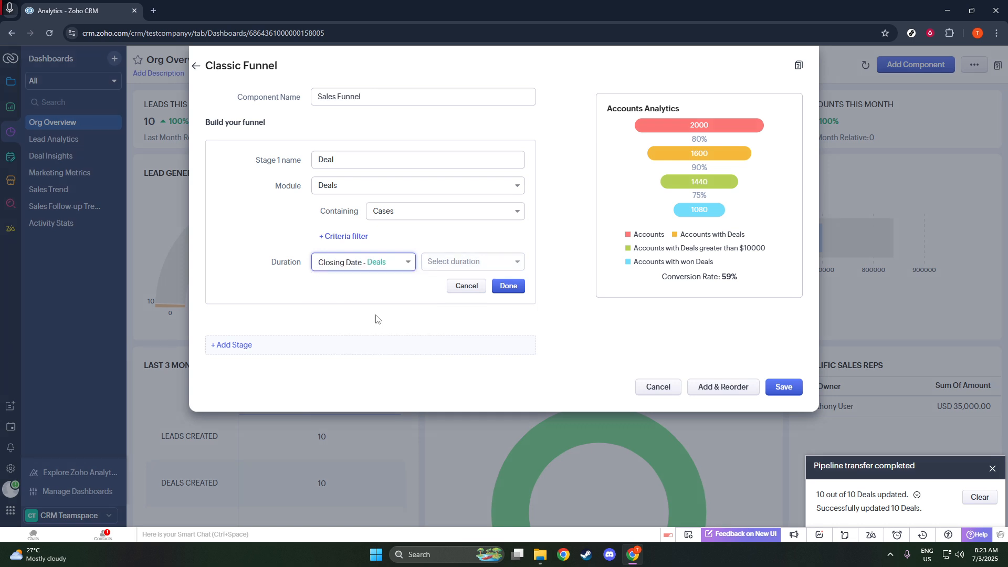
{"action": "left_click", "coordinate": [457, 265]}
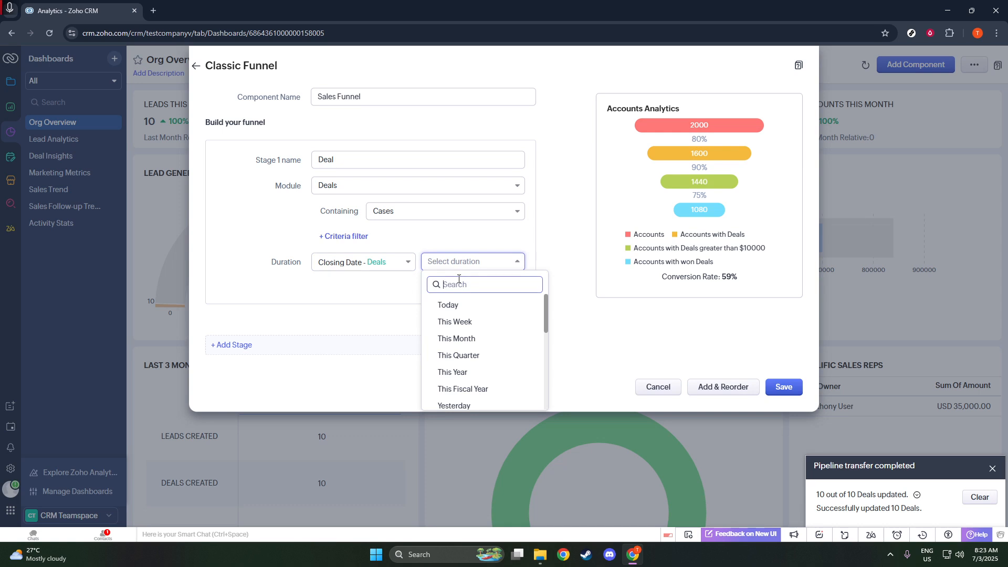
{"action": "left_click", "coordinate": [456, 322]}
{"action": "left_click", "coordinate": [509, 287]}
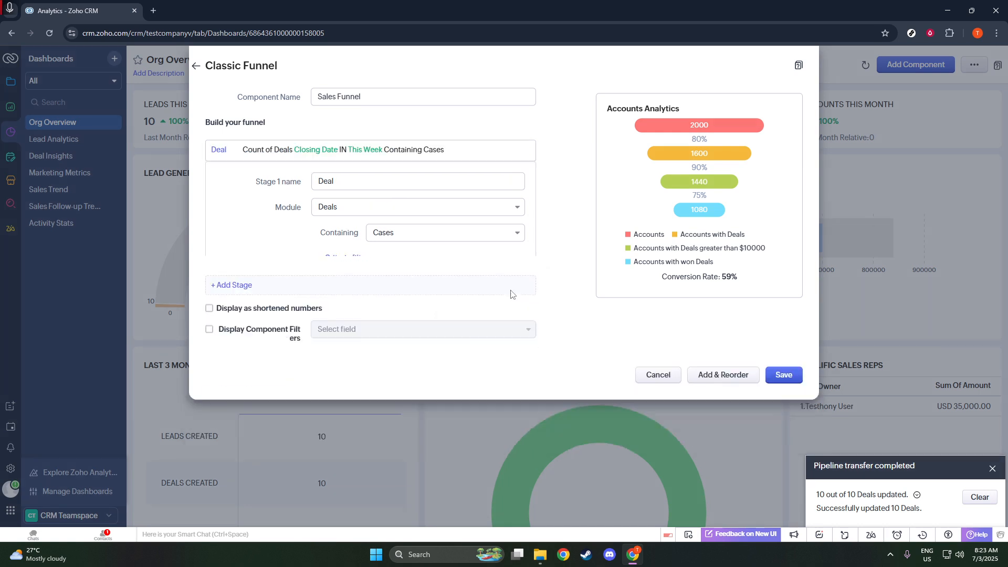
Add a second stage to the Sales Funnel component and start entering its name
{"action": "left_click", "coordinate": [378, 196]}
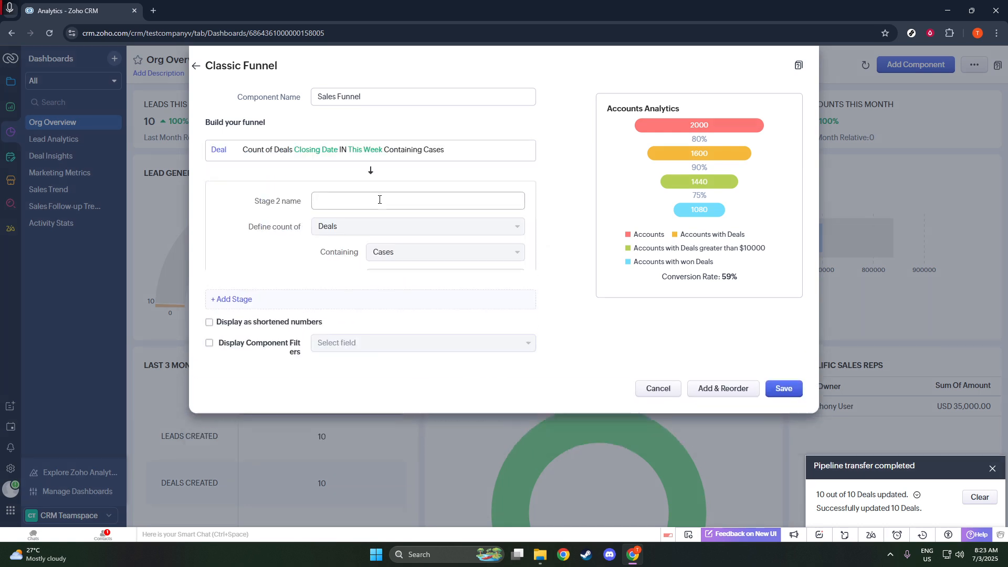
{"action": "left_click", "coordinate": [382, 203]}
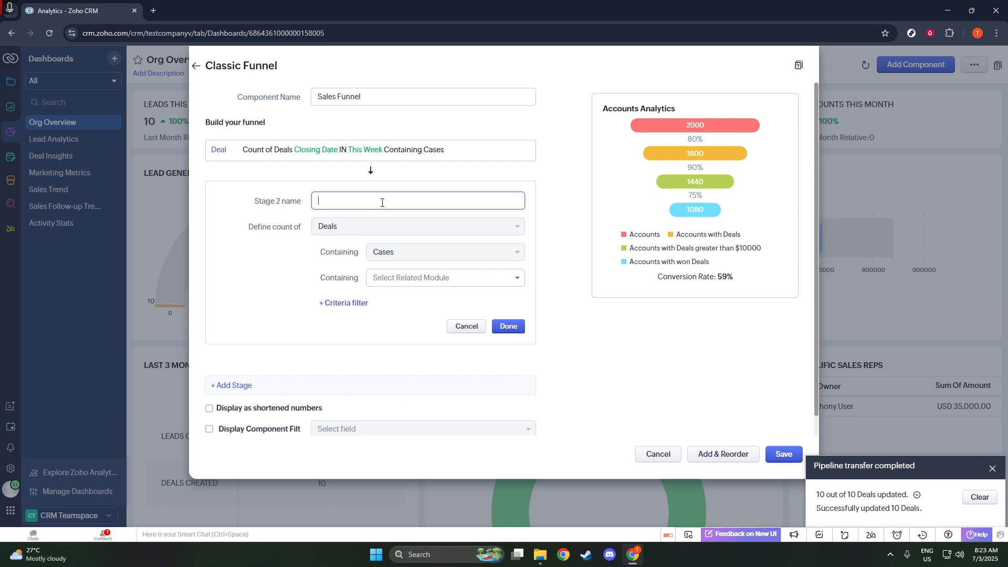